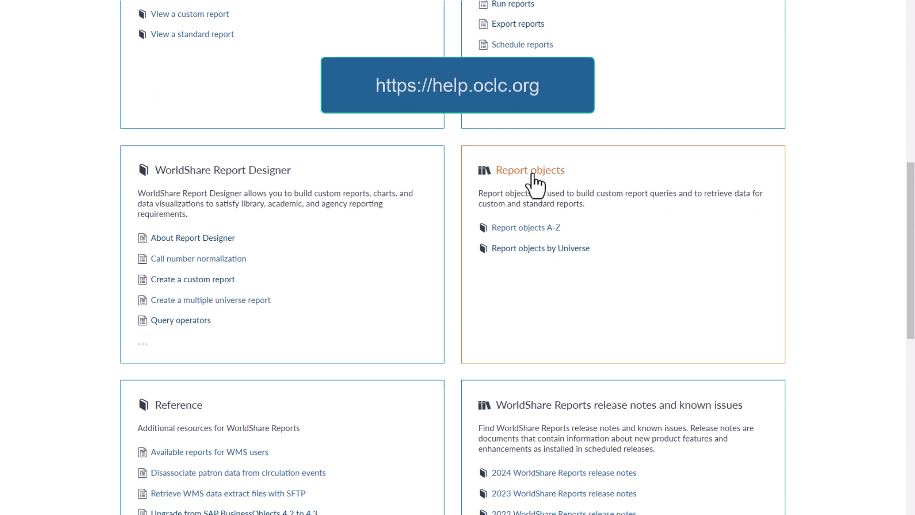
# - Open the Report objects help page and review the descriptions of the dimension and measure object types
pyautogui.click(536, 185)
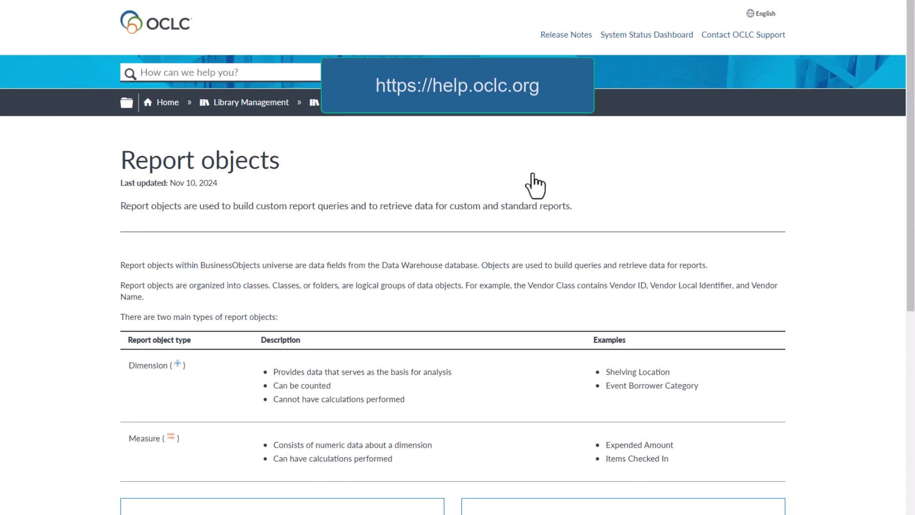
pyautogui.scroll(-1, 534, 181)
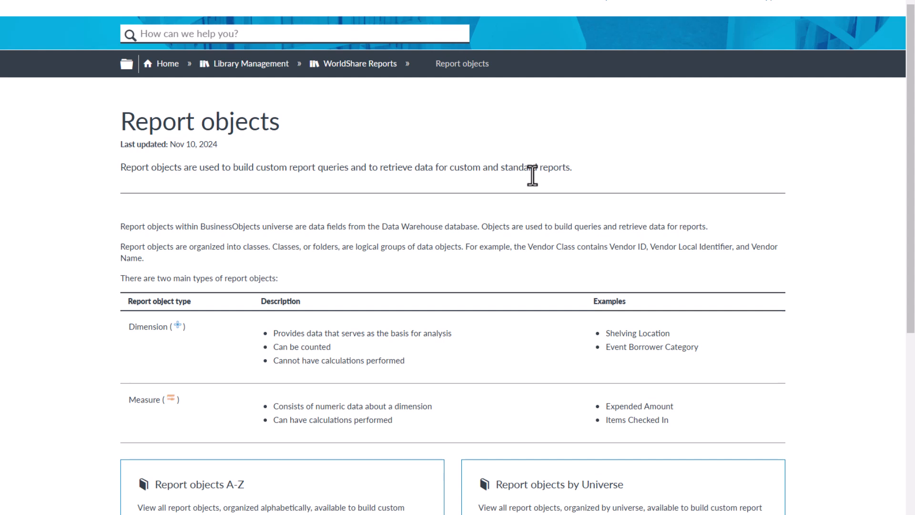
pyautogui.scroll(-2, 533, 176)
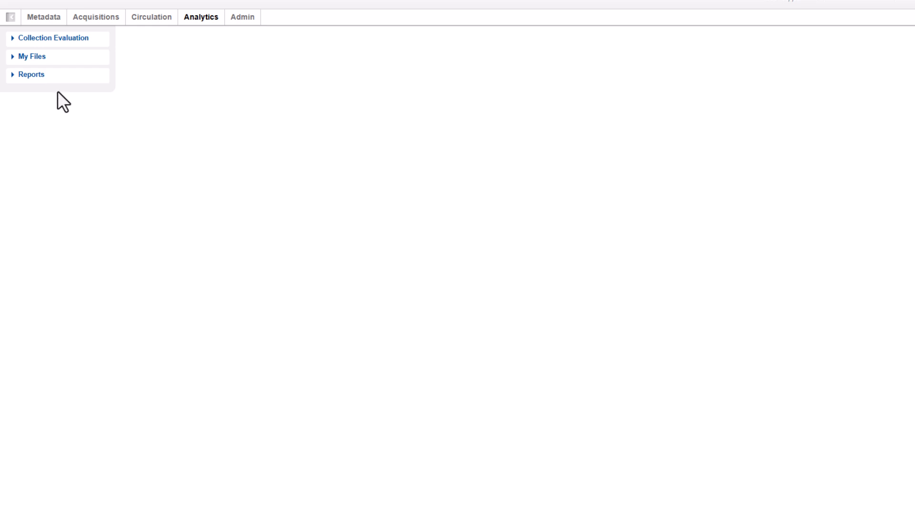
# - Open the Report Launch Pad from the Analytics reports and start a new Web Intelligence document from its home page
pyautogui.click(31, 75)
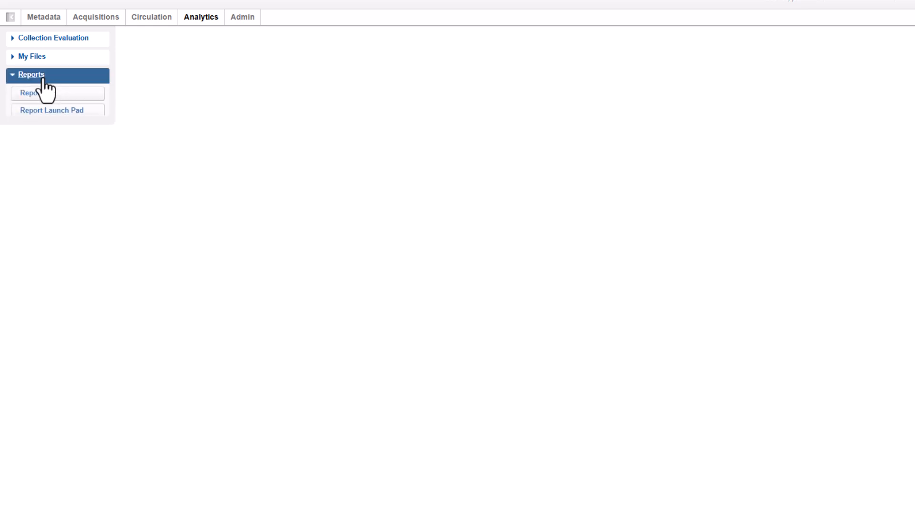
pyautogui.click(54, 113)
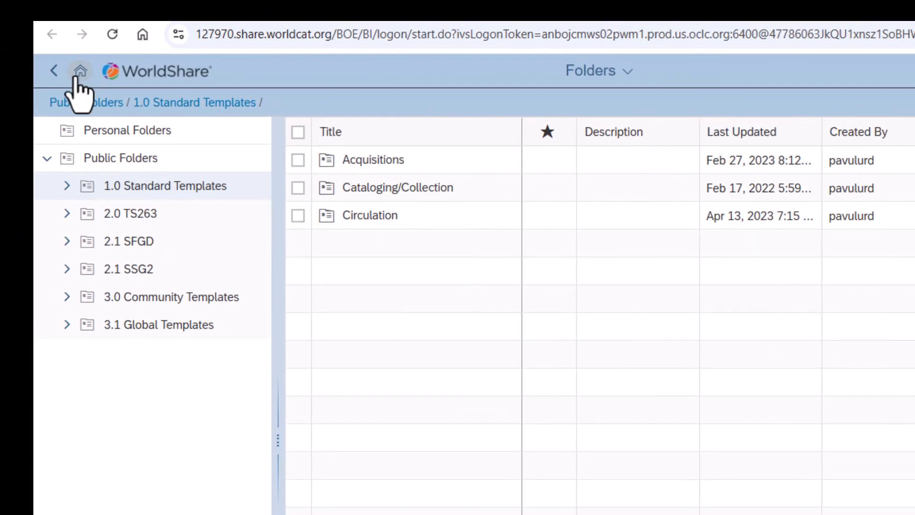
pyautogui.click(79, 72)
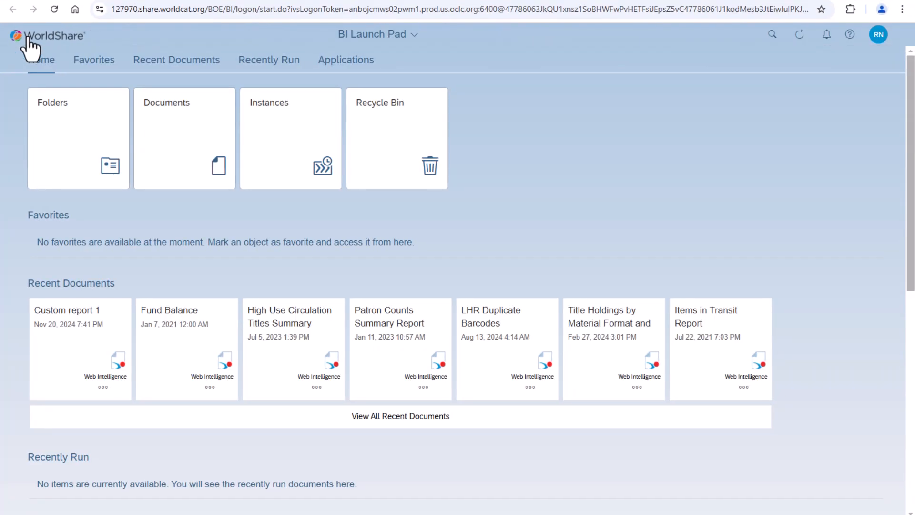
pyautogui.scroll(-3, 190, 267)
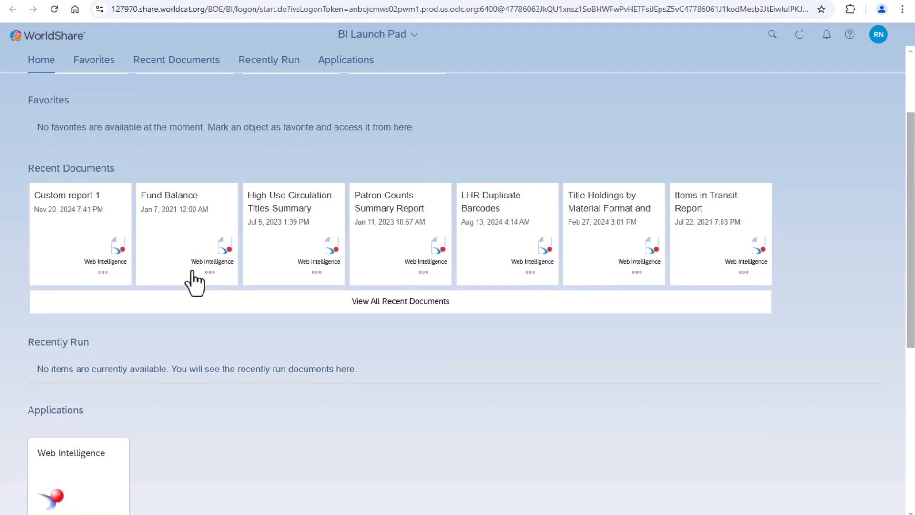
pyautogui.scroll(-3, 167, 334)
pyautogui.click(101, 391)
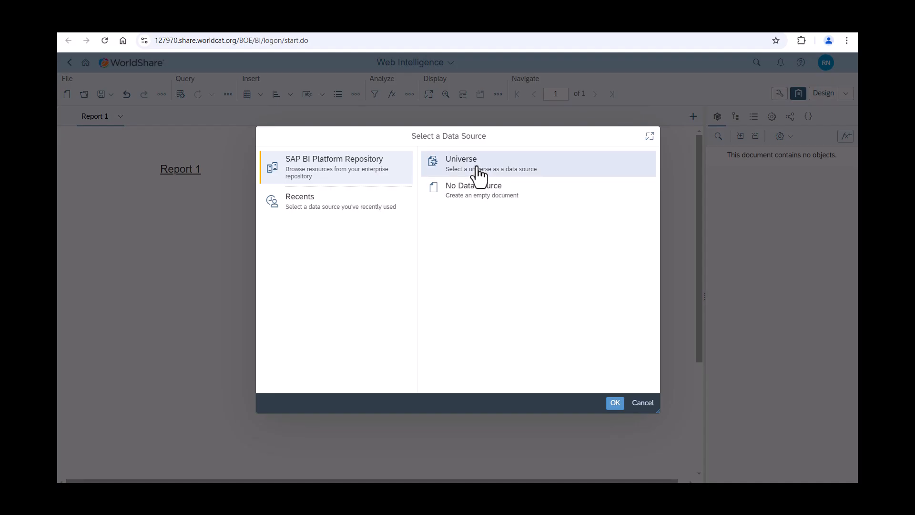
# - Choose a universe as the document's data source and select the Circulation Item Status universe
pyautogui.click(478, 177)
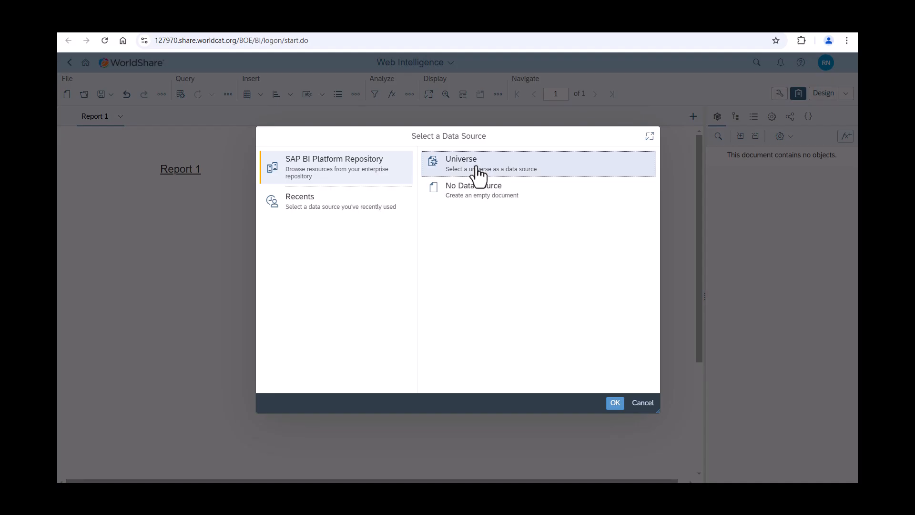
pyautogui.click(615, 402)
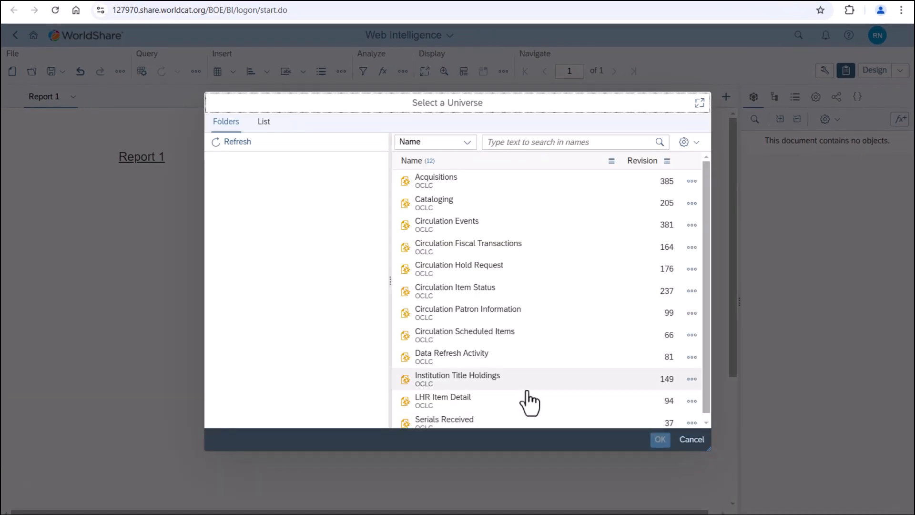
pyautogui.click(483, 292)
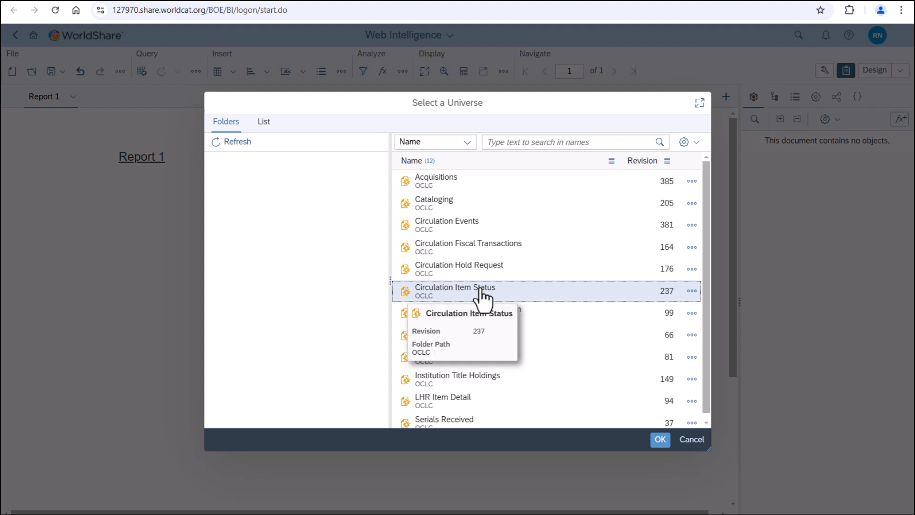
pyautogui.click(660, 439)
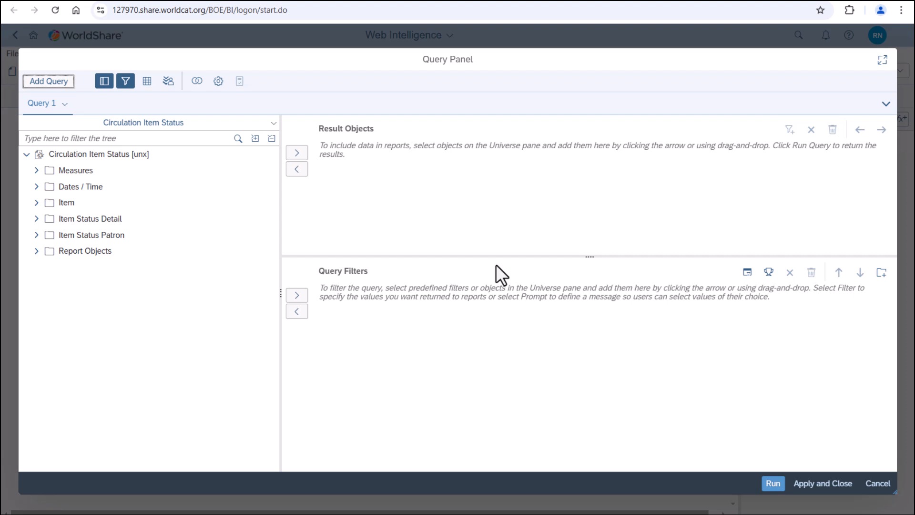
# - Add the Count Items measure and the Item Status Current Status object from Item Status Detail to the result objects
pyautogui.click(36, 170)
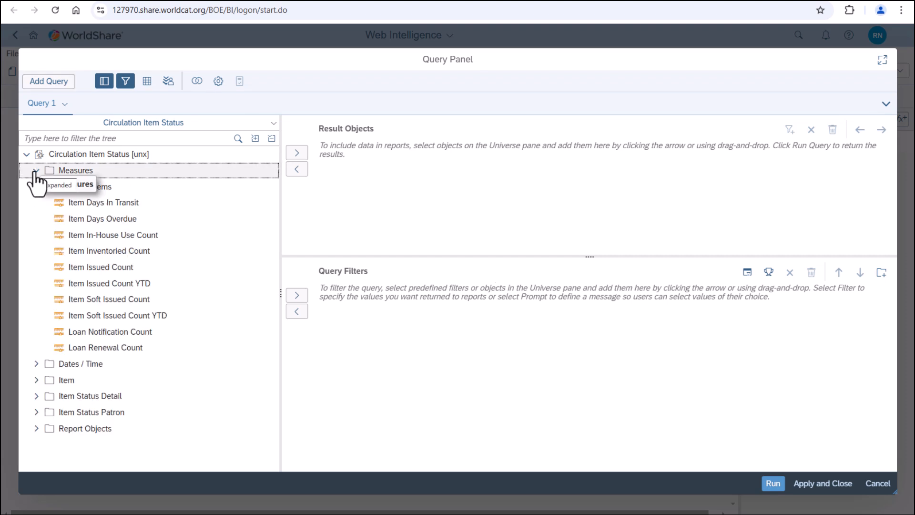
pyautogui.doubleClick(94, 189)
pyautogui.click(37, 171)
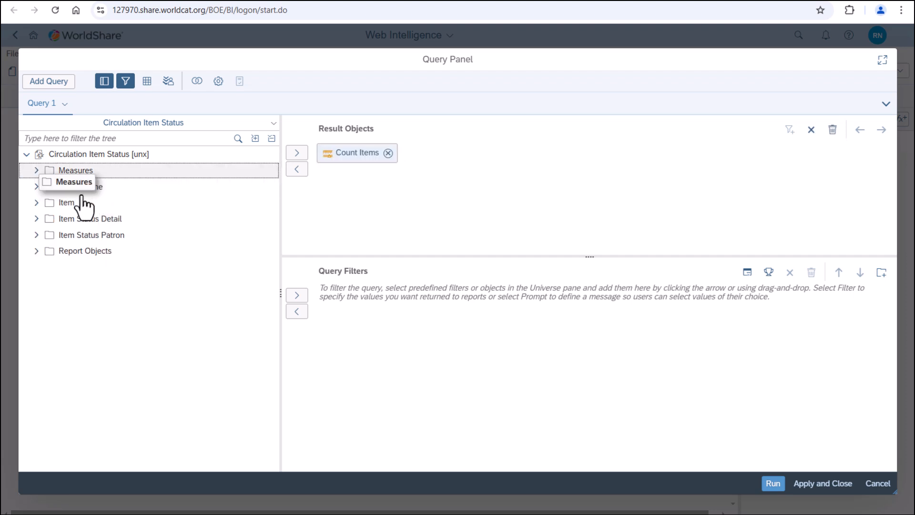
pyautogui.click(37, 219)
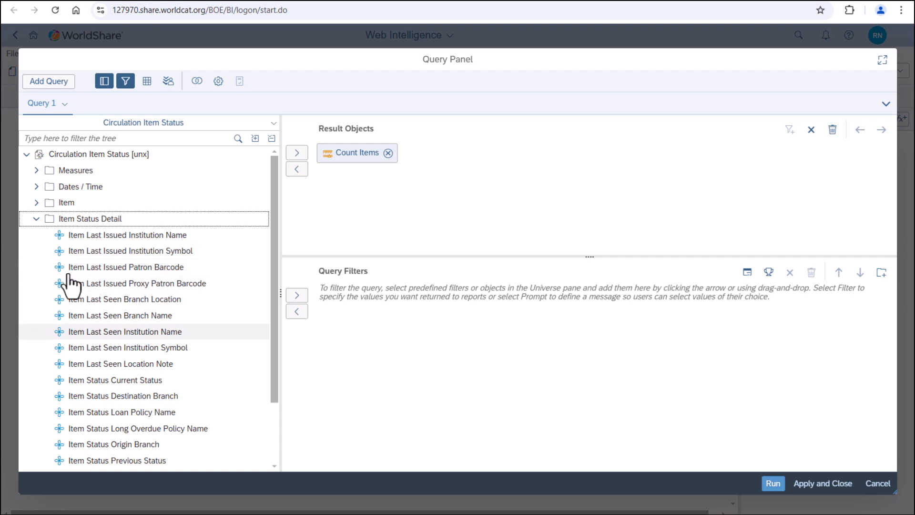
pyautogui.moveTo(134, 383)
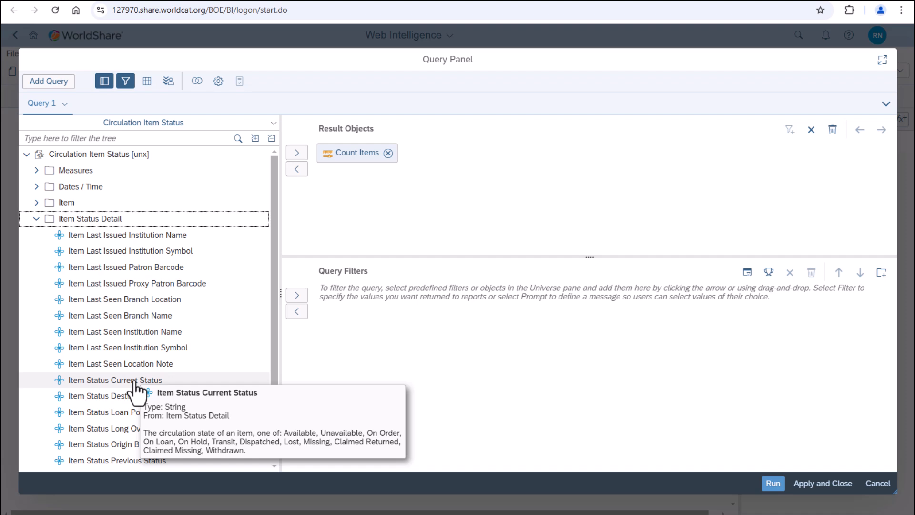
pyautogui.moveTo(134, 382); pyautogui.dragTo(428, 152)
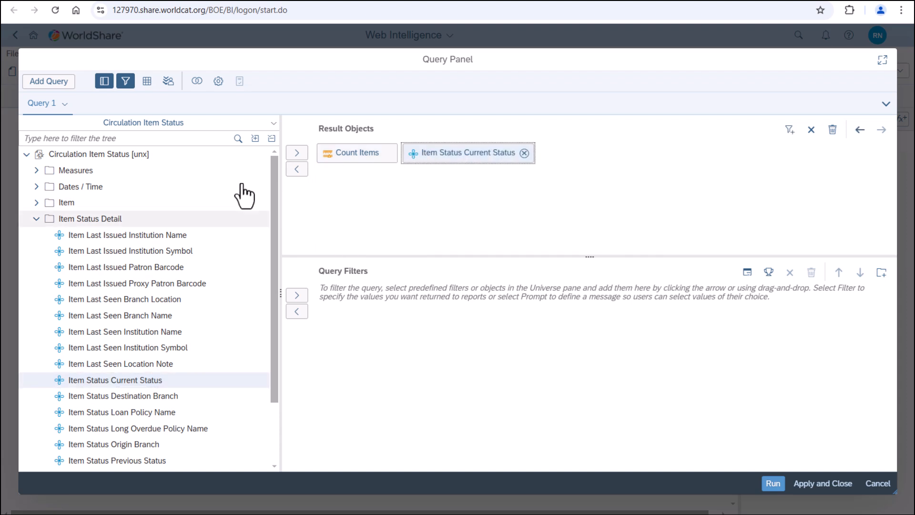
pyautogui.click(36, 219)
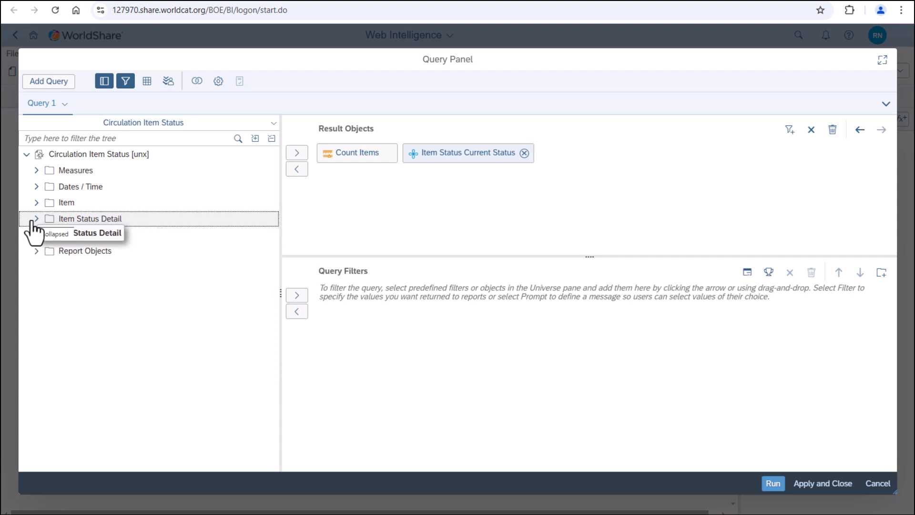
# - Add Patron Borrower Category from the Item Status Patron account information to the result objects
pyautogui.click(35, 235)
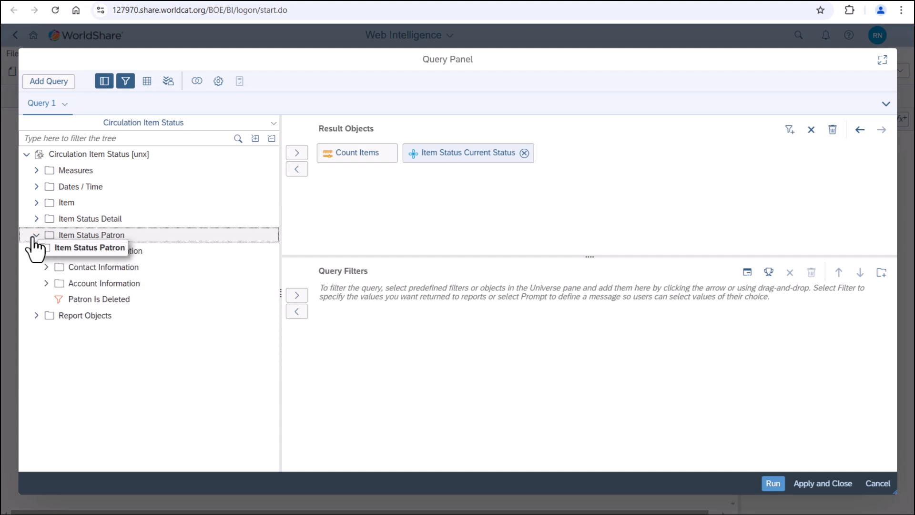
pyautogui.click(47, 284)
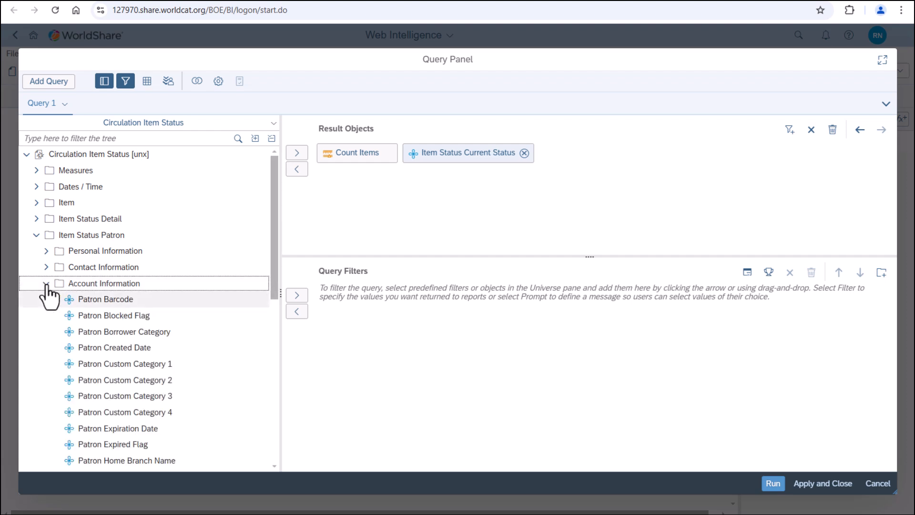
pyautogui.click(105, 333)
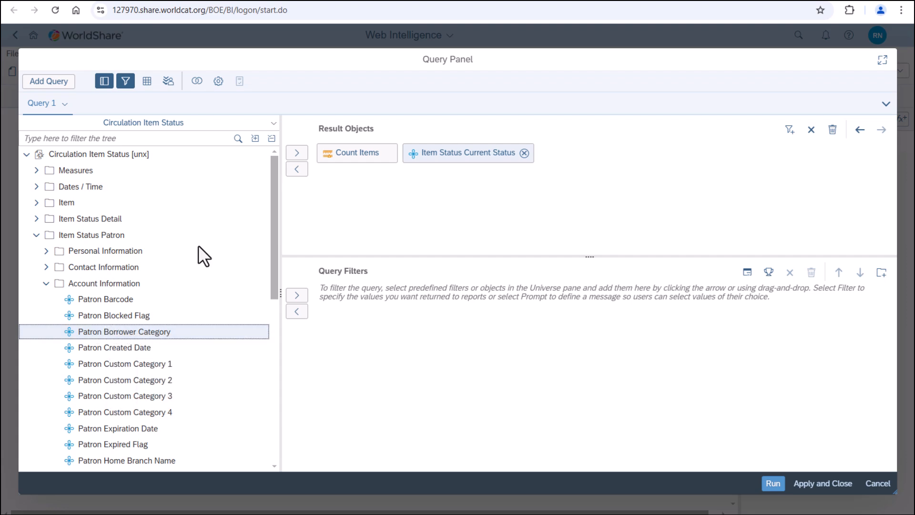
pyautogui.click(298, 153)
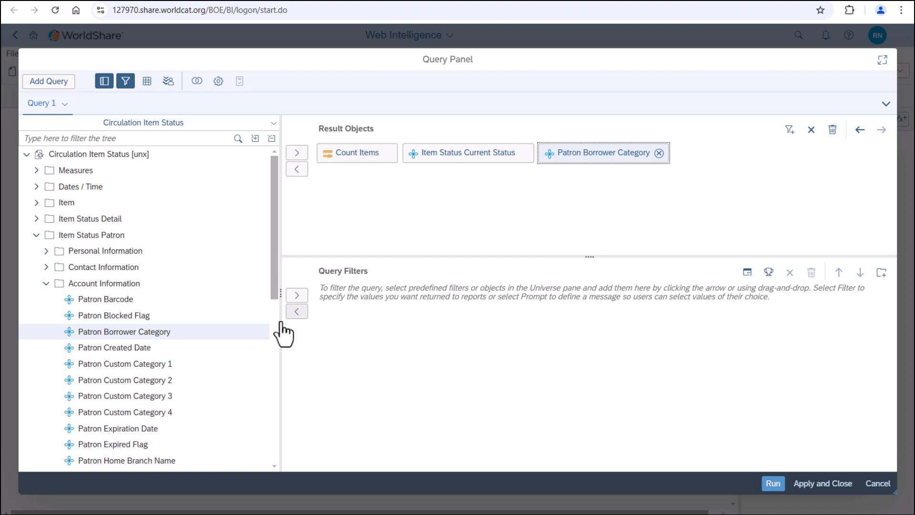
# - Add a Patron Borrower Category query filter with the list values Faculty, Grad, Staff and Undergrad
pyautogui.click(297, 296)
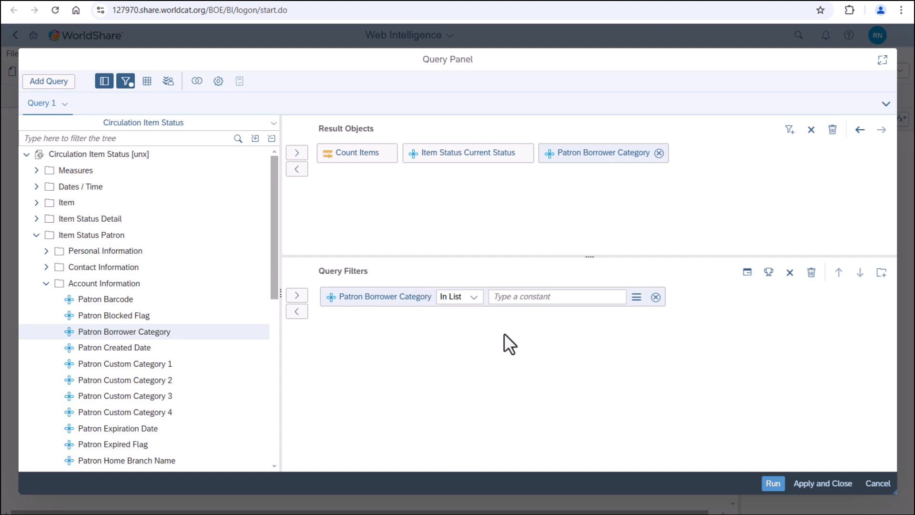
pyautogui.click(319, 298)
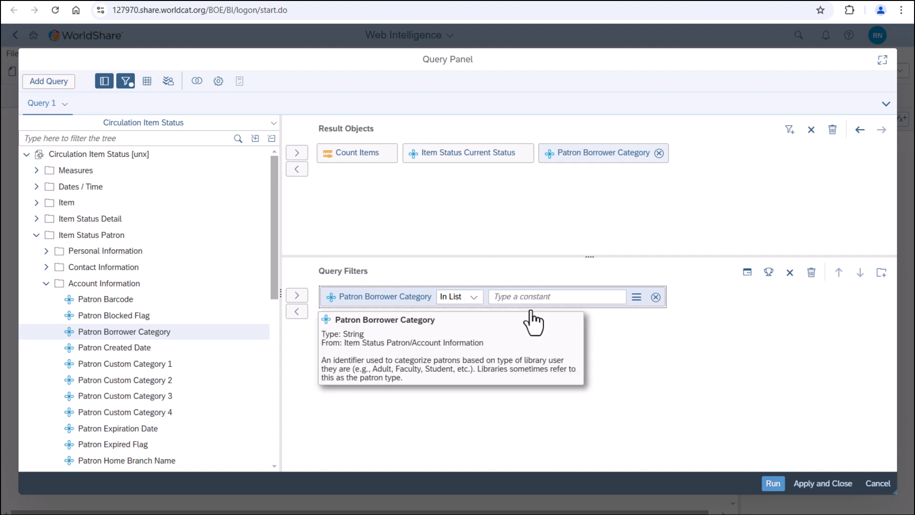
pyautogui.click(637, 298)
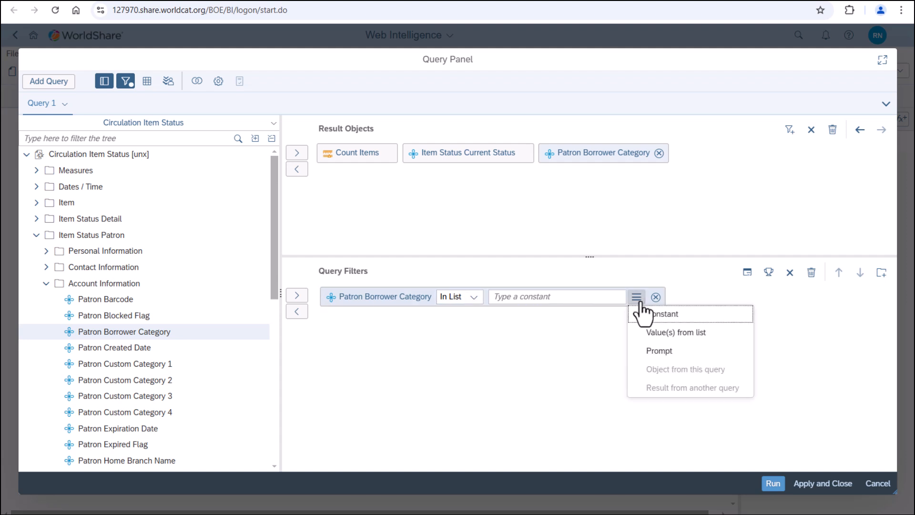
pyautogui.click(647, 334)
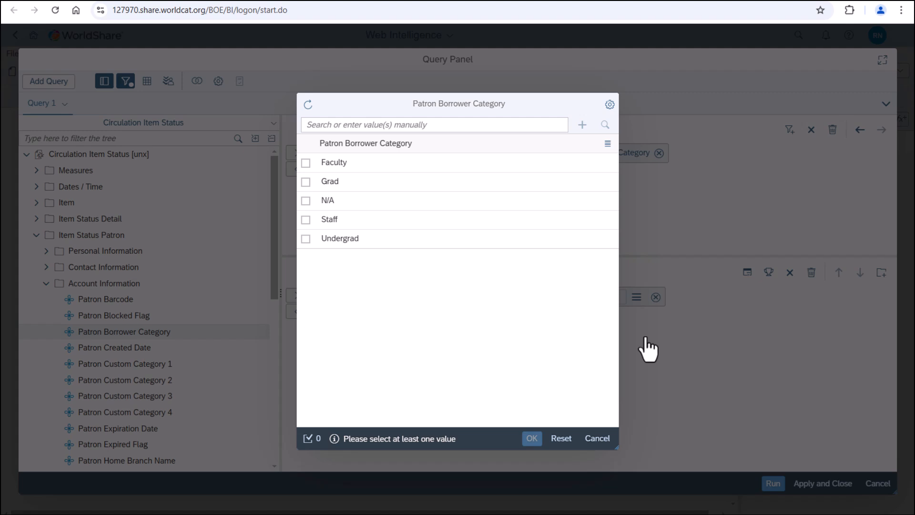
pyautogui.click(306, 163)
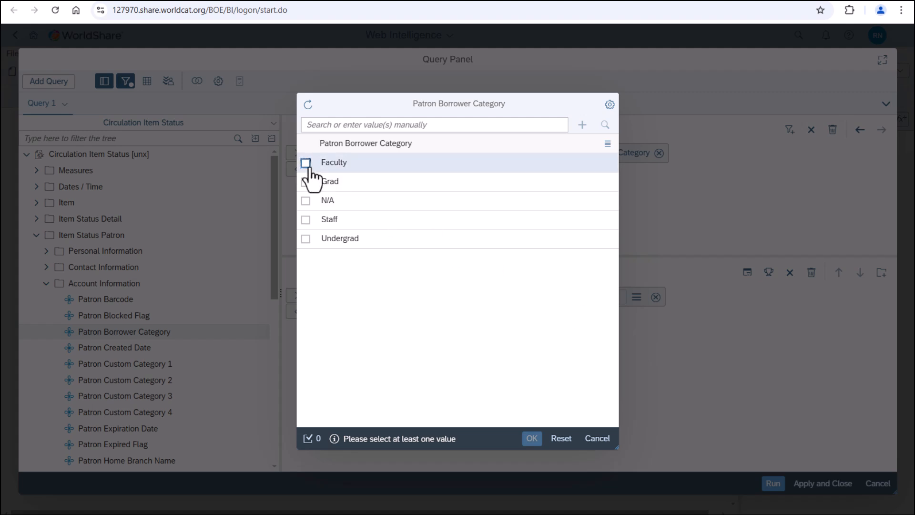
pyautogui.click(306, 182)
pyautogui.click(306, 220)
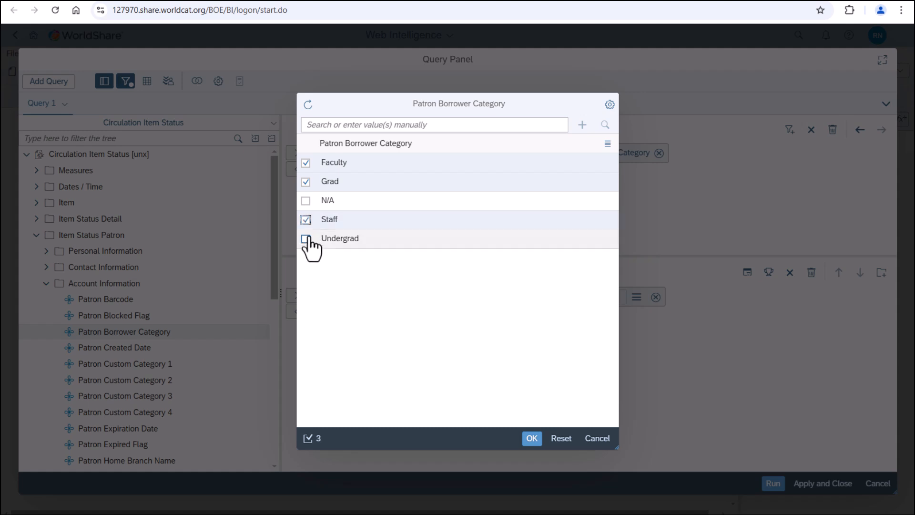
pyautogui.click(306, 238)
pyautogui.click(532, 438)
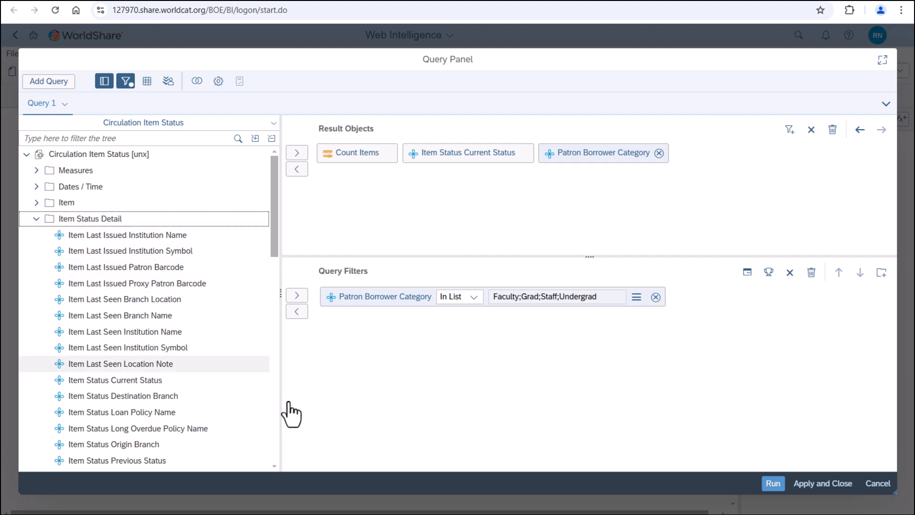
# - Add an Item Status Current Status query filter with the list values Claimed Never Had, Claimed Returned and Lost
pyautogui.click(98, 380)
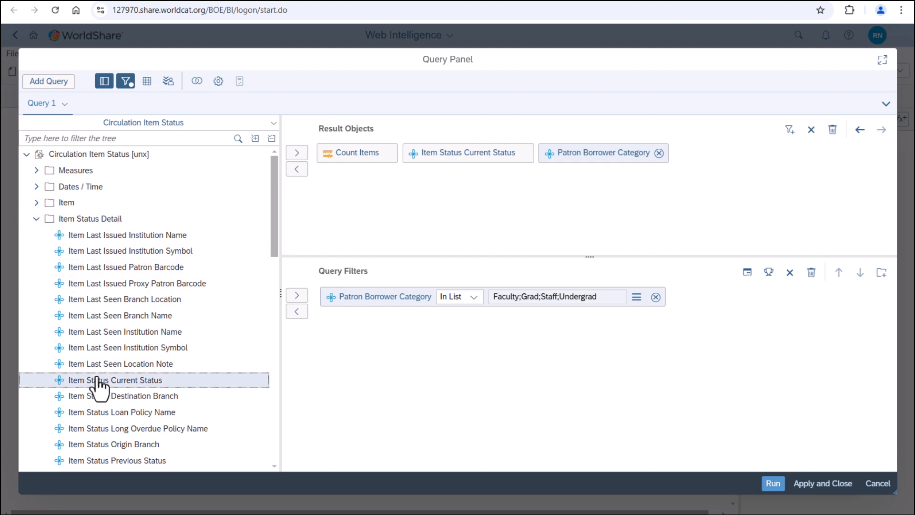
pyautogui.click(296, 296)
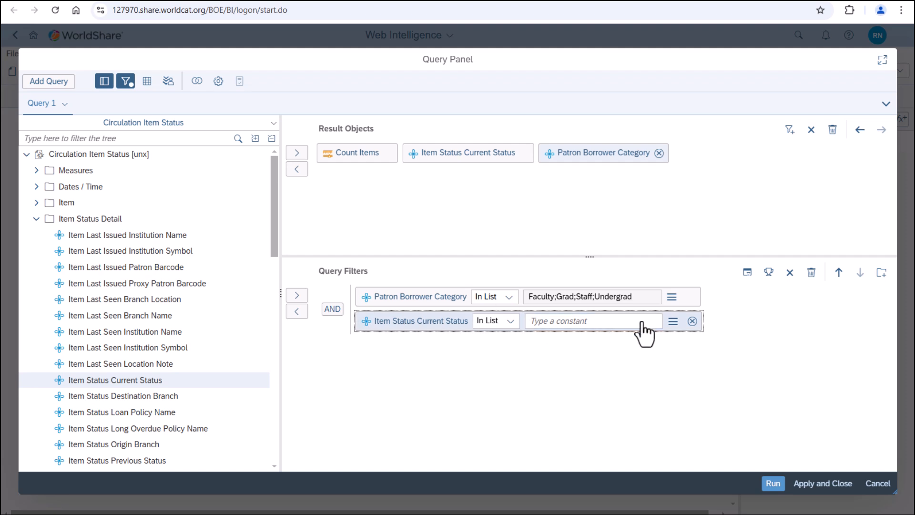
pyautogui.click(673, 322)
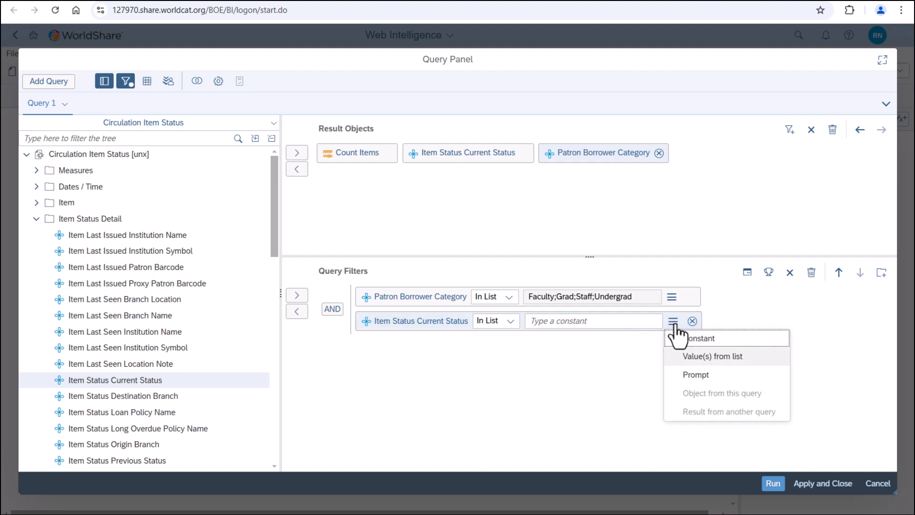
pyautogui.click(689, 356)
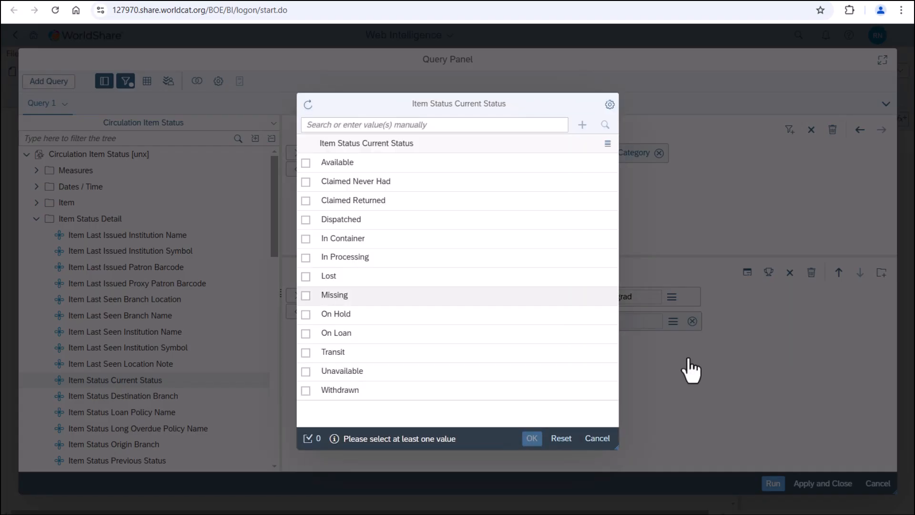
pyautogui.click(306, 182)
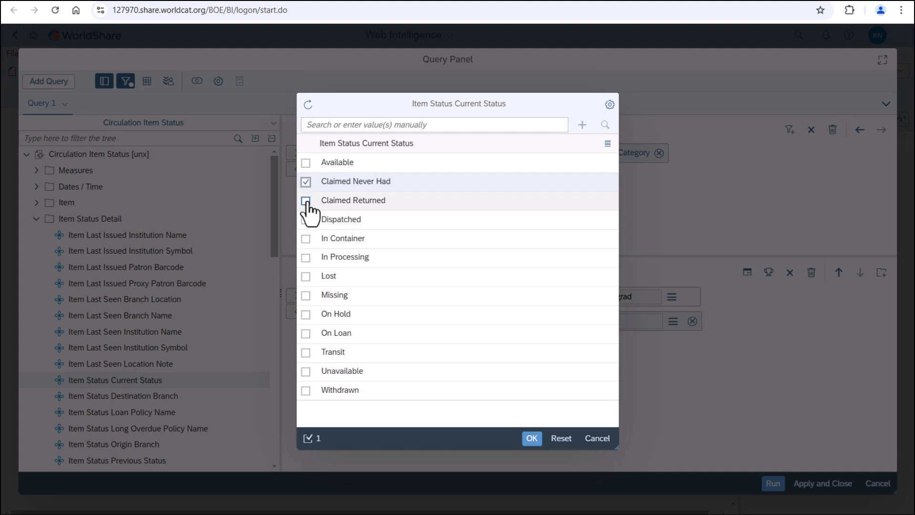
pyautogui.click(306, 200)
pyautogui.click(306, 277)
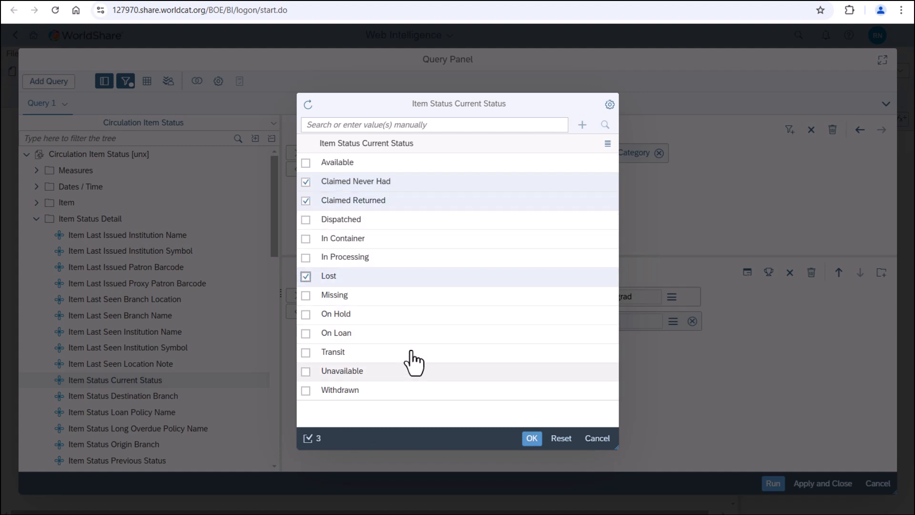
pyautogui.click(532, 438)
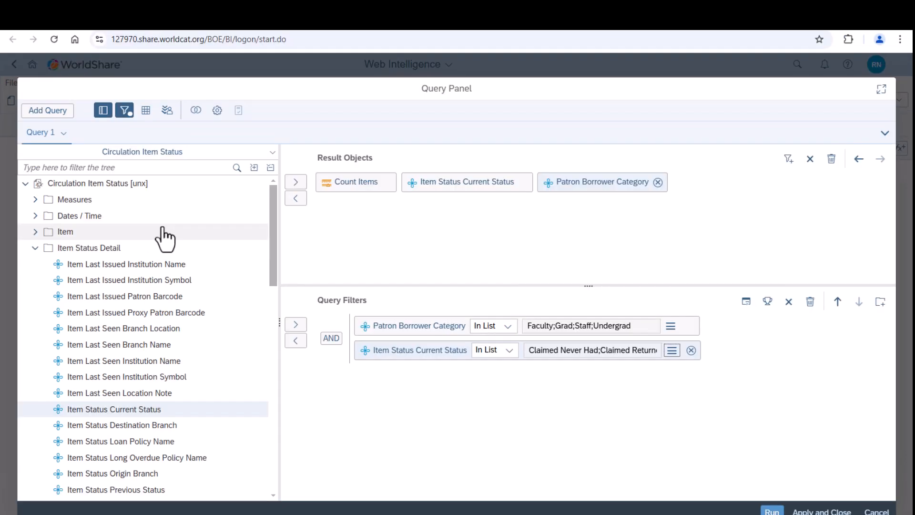
# - Preview the query's data, enlarge the preview area, and run the query to generate the report
pyautogui.click(147, 112)
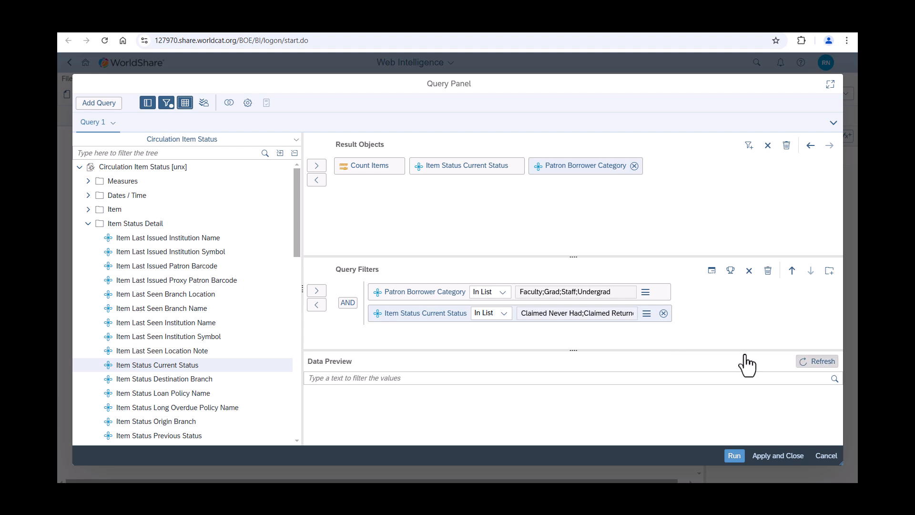
pyautogui.click(823, 371)
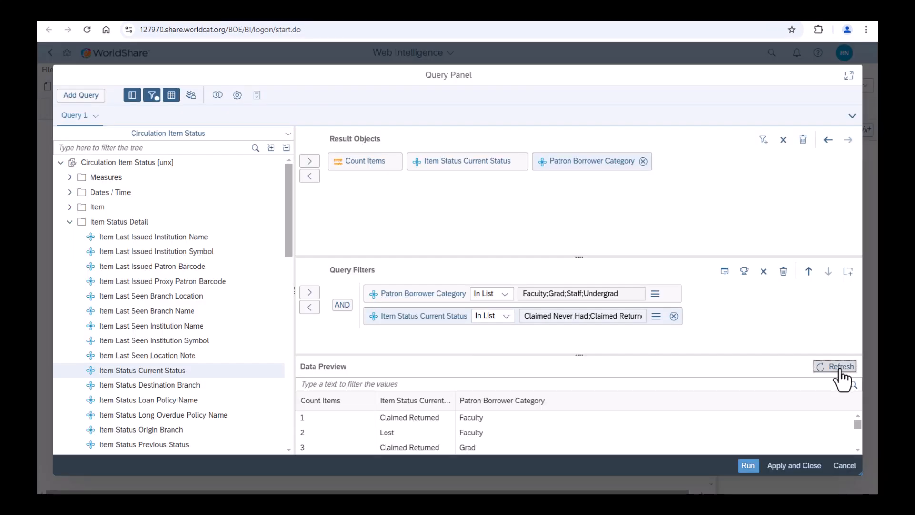
pyautogui.moveTo(579, 355); pyautogui.dragTo(578, 332)
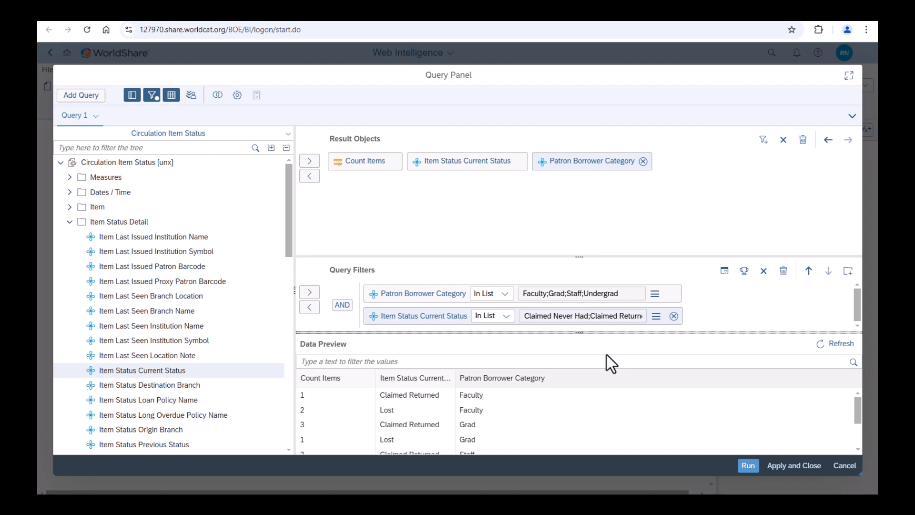
pyautogui.click(755, 468)
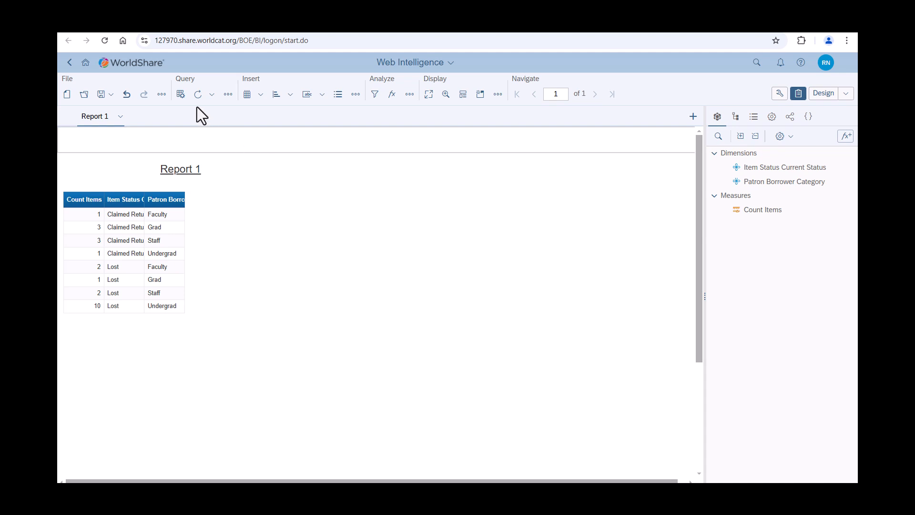
# - Edit the query to add Item Branch Name between Count Items and Item Status Current Status in the result objects, and run it again
pyautogui.click(182, 99)
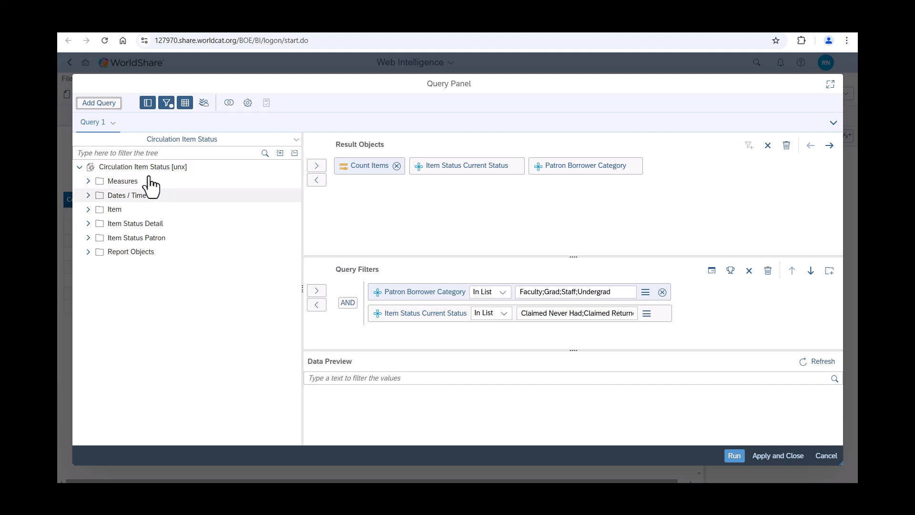
pyautogui.click(117, 210)
pyautogui.moveTo(143, 238)
pyautogui.mouseDown()
pyautogui.moveTo(300, 216)
pyautogui.moveTo(408, 168)
pyautogui.mouseUp()
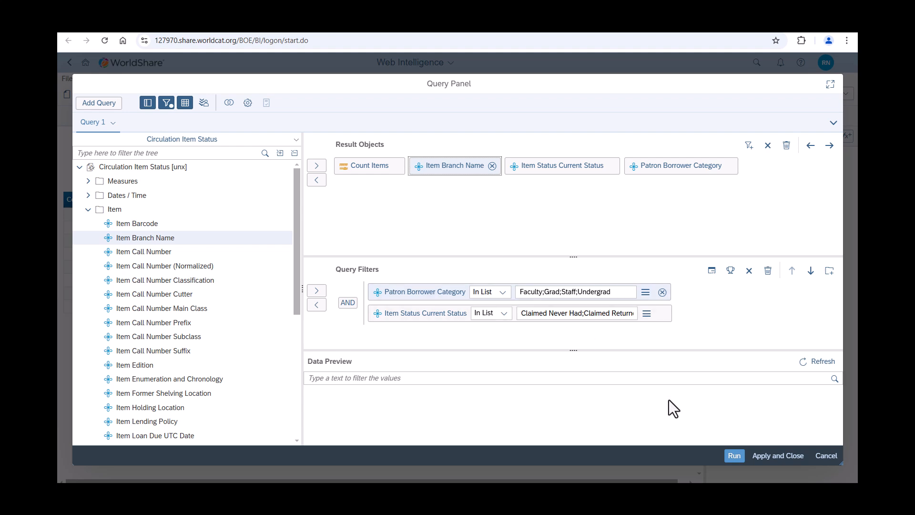
pyautogui.click(733, 456)
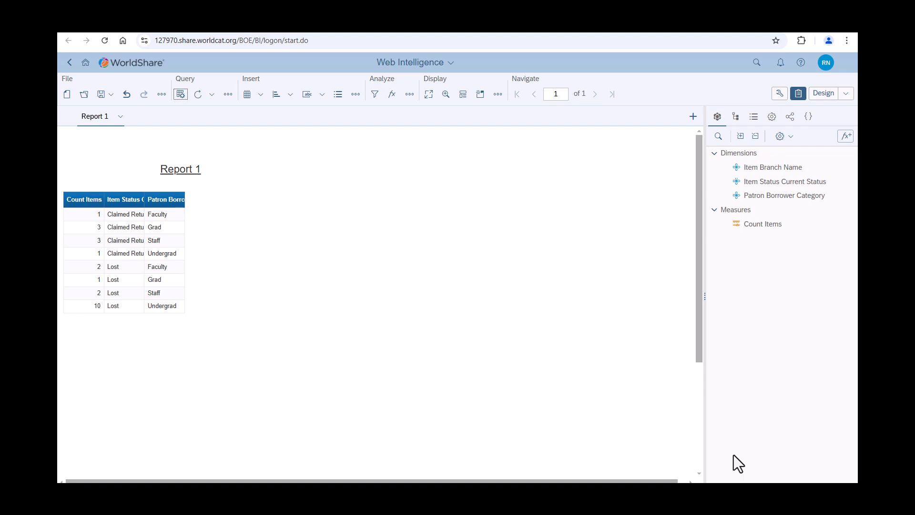
# - Try to insert Item Branch Name into the report table between the Count Items and Item Status Current Status columns
pyautogui.moveTo(773, 167); pyautogui.dragTo(133, 200)
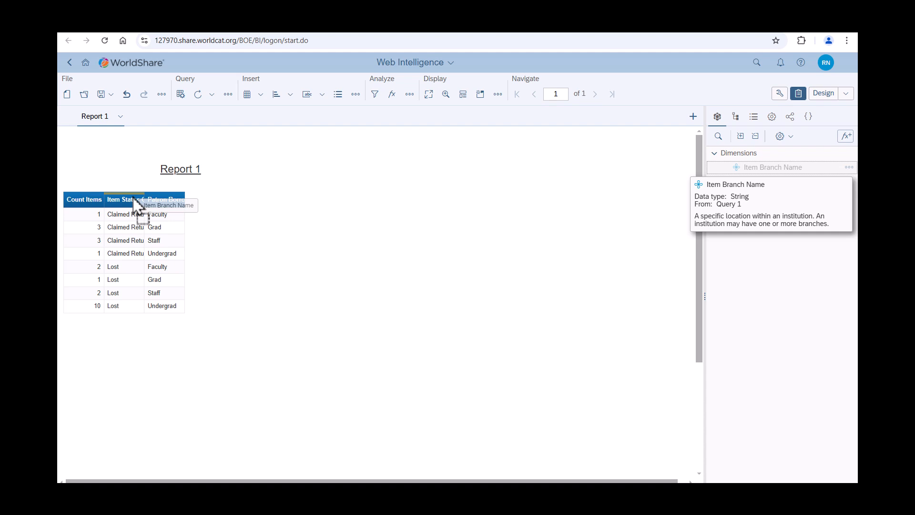
pyautogui.moveTo(133, 197); pyautogui.dragTo(104, 200)
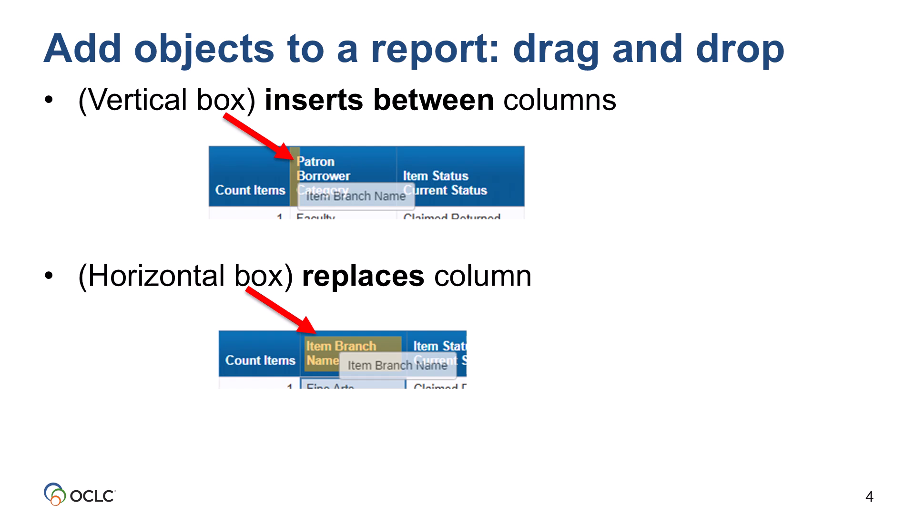
pyautogui.press('Right')
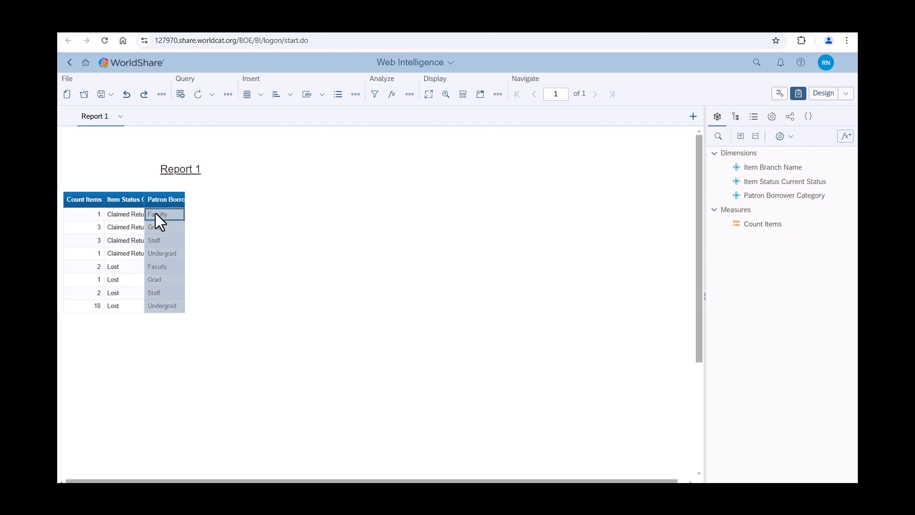
# - Insert a column to the left of Patron Borrower Category in the report table and fill it with Item Branch Name
pyautogui.rightClick(155, 213)
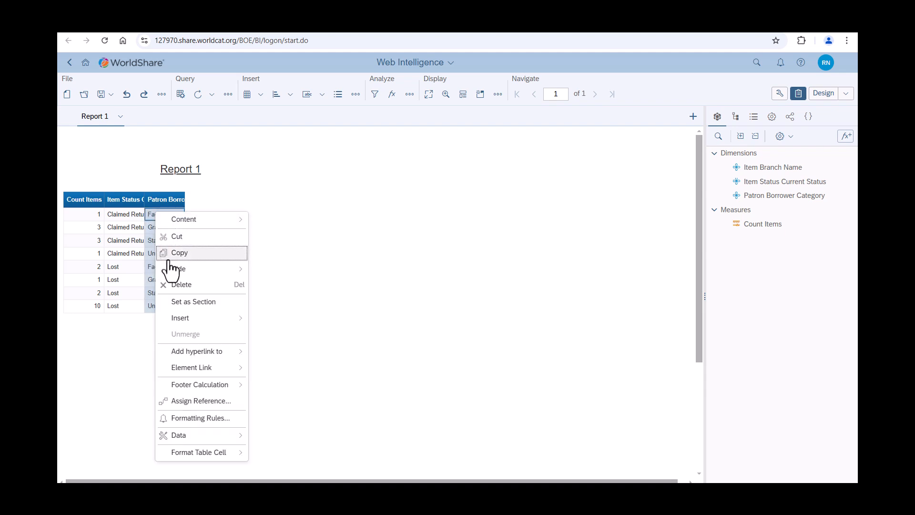
pyautogui.moveTo(172, 269)
pyautogui.moveTo(237, 319)
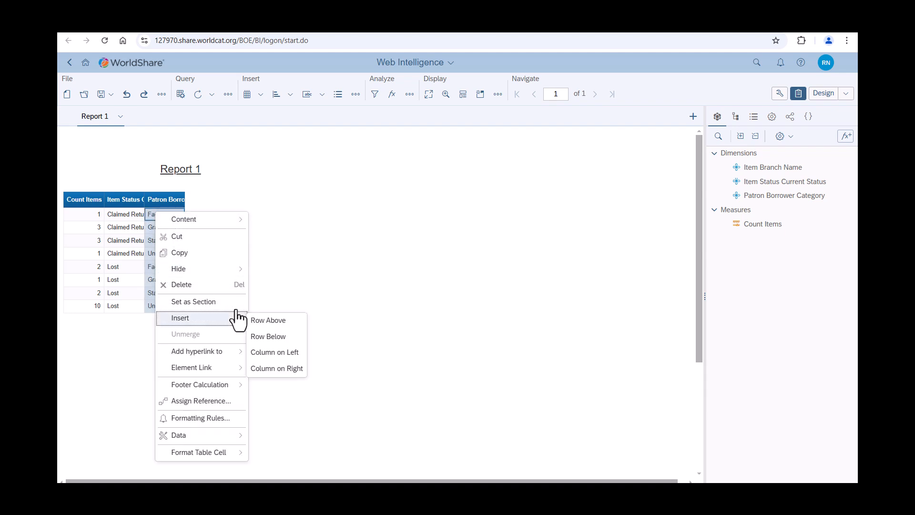
pyautogui.click(276, 354)
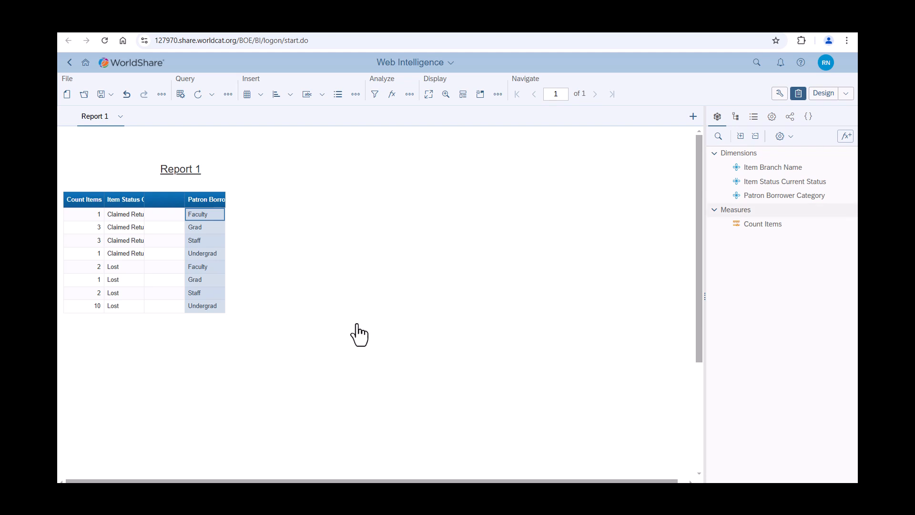
pyautogui.moveTo(748, 168); pyautogui.dragTo(160, 215)
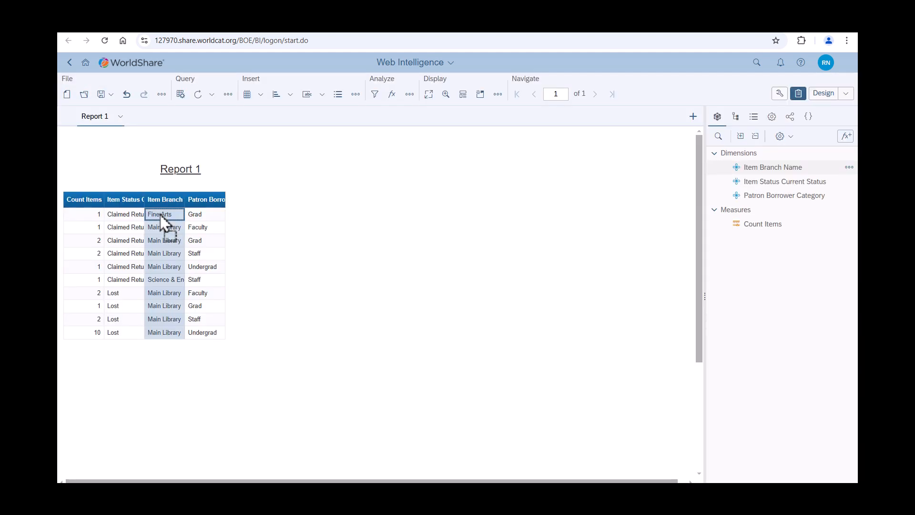
pyautogui.click(112, 95)
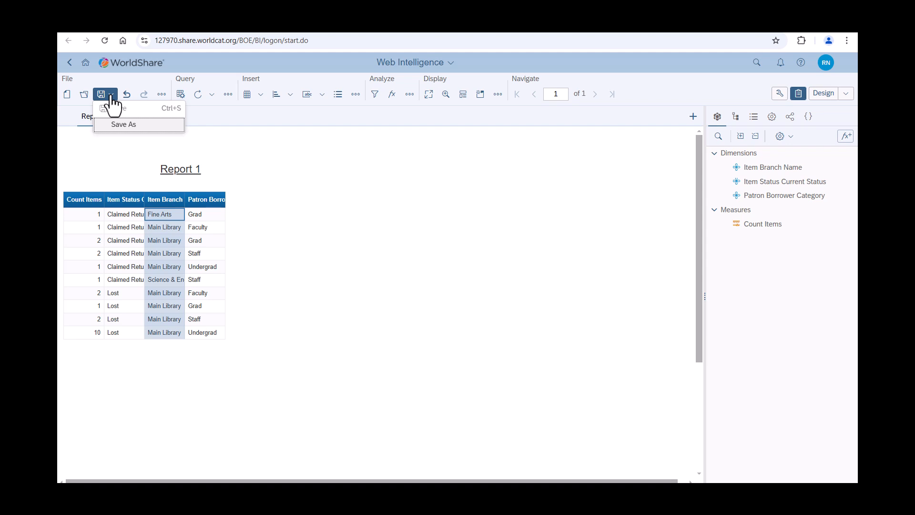
pyautogui.click(163, 95)
pyautogui.click(162, 95)
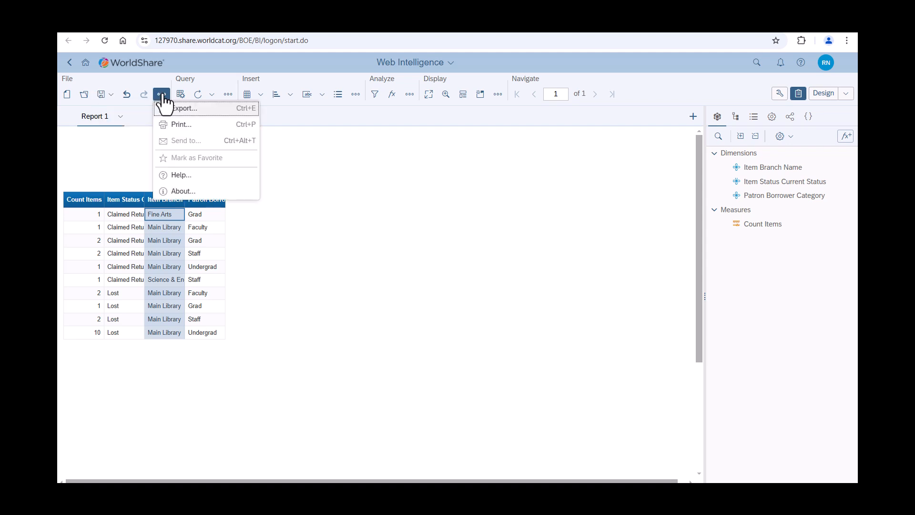